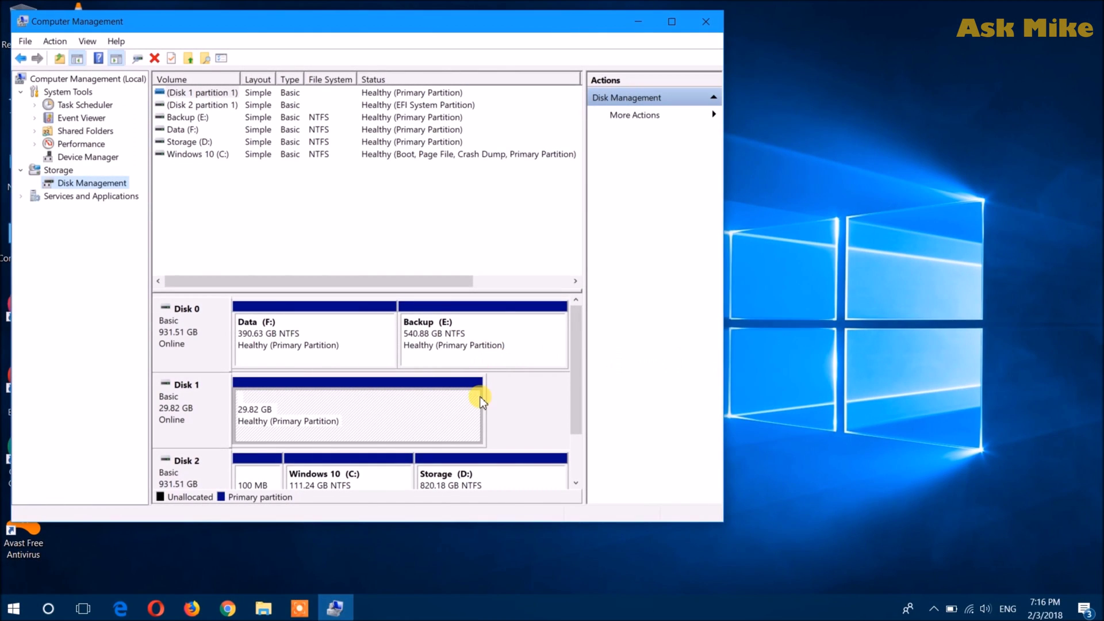
# Step: Delete the 29.82 GB volume on Disk 1 with Delete Volume and confirm with Yes
pyautogui.rightClick(317, 415)
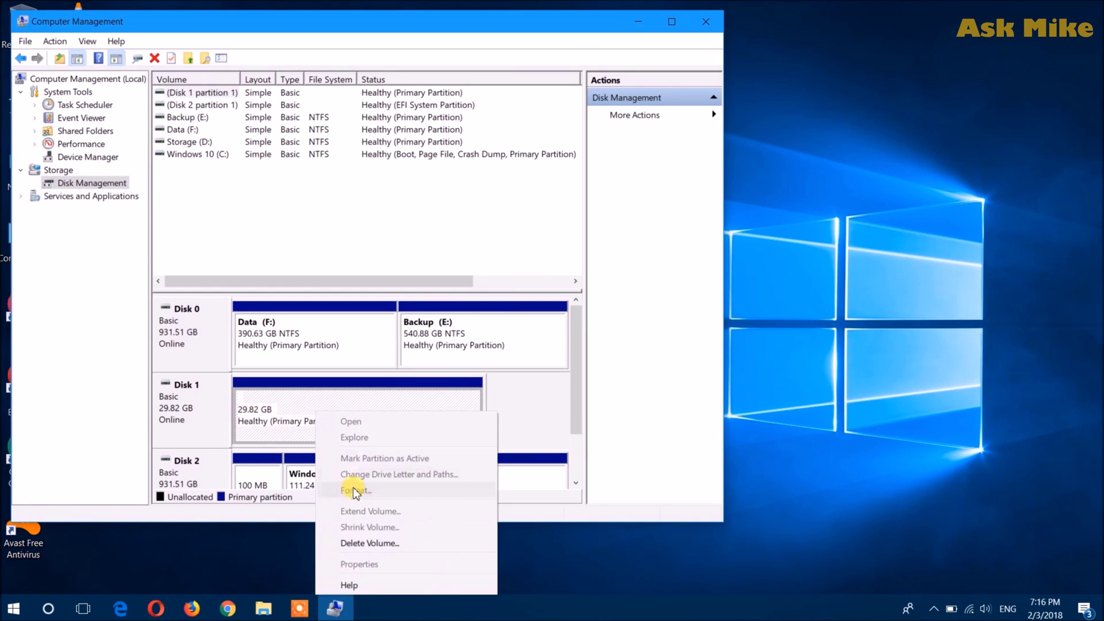
pyautogui.click(380, 543)
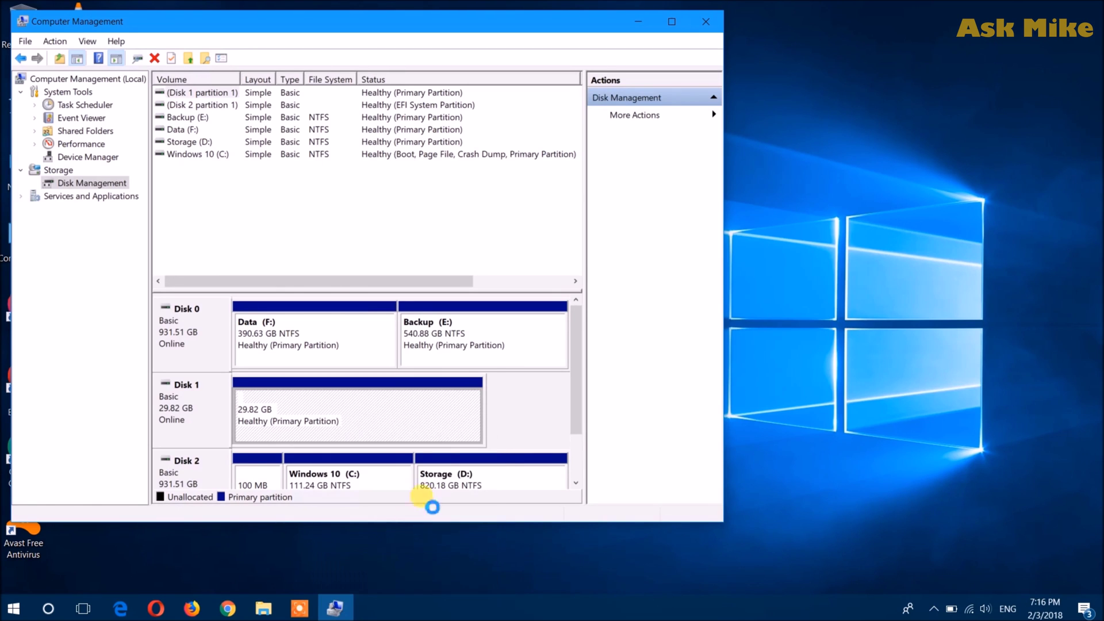
pyautogui.click(591, 409)
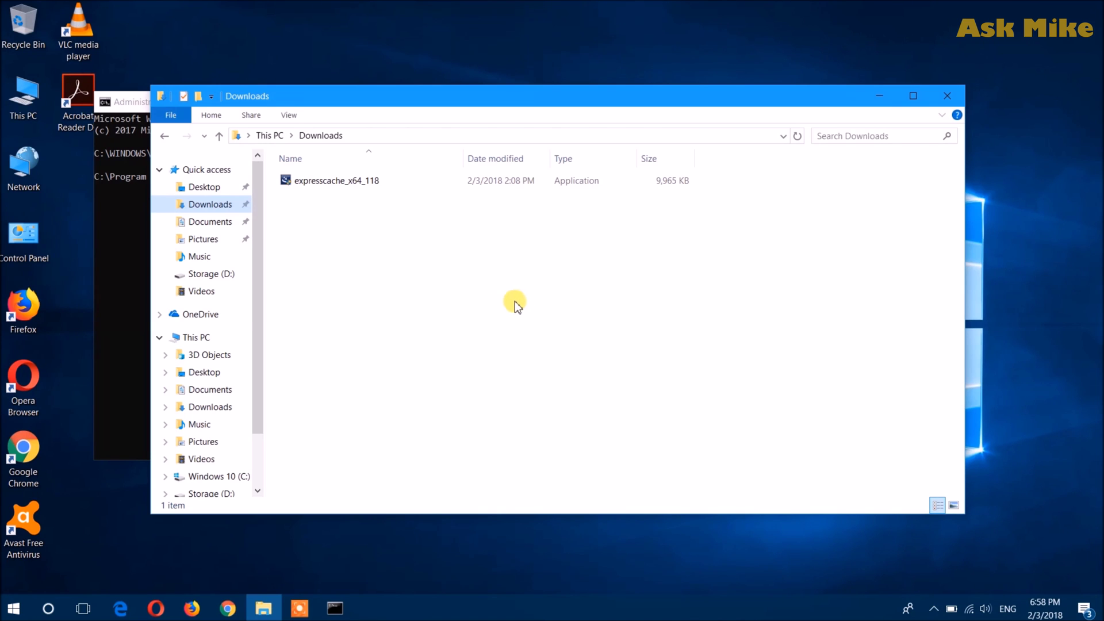
# Step: Run eccmd -info in the Command Prompt to query ExpressCache status
pyautogui.click(131, 320)
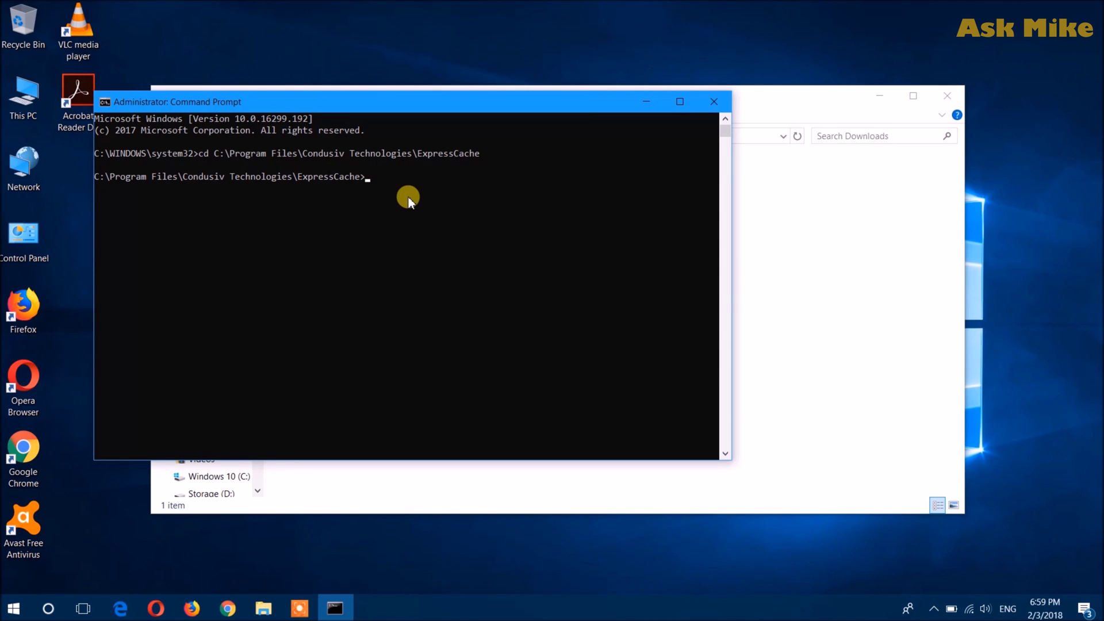
pyautogui.write('eccmd -info')
pyautogui.press('Return')
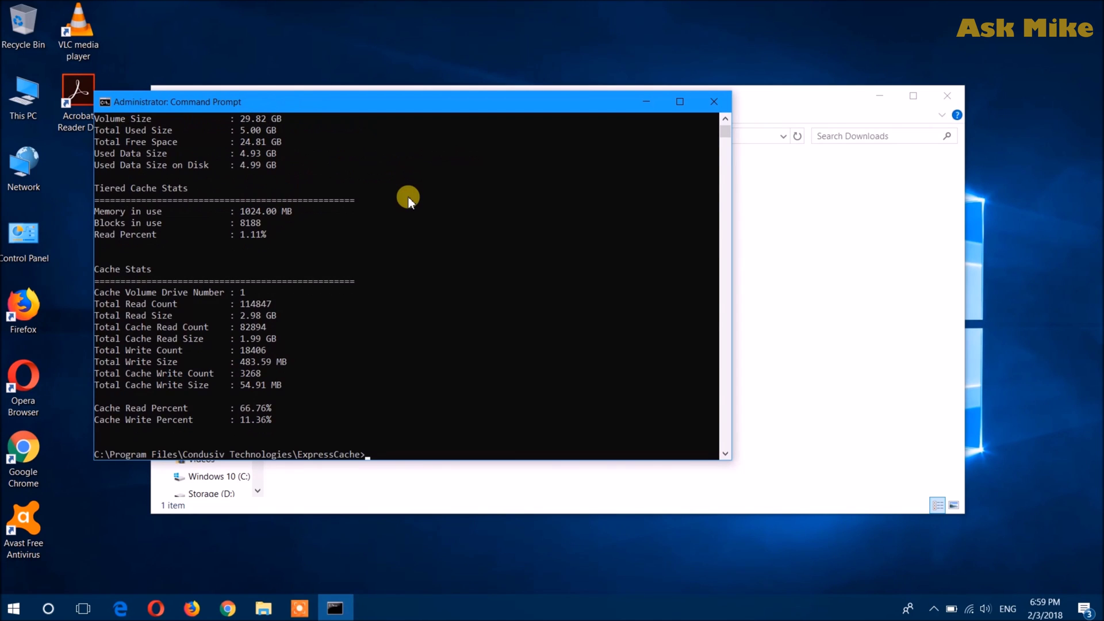
# Step: Scroll through the output showing the mounted 29.82 GB cache and 66.76% read percent
pyautogui.scroll(5, 403, 258)
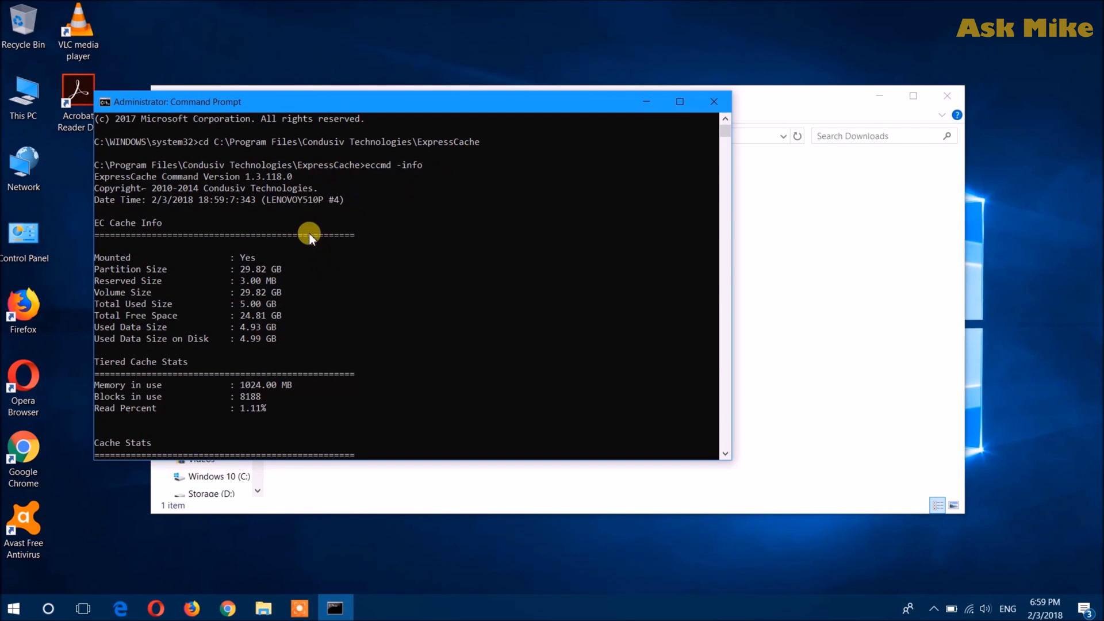
pyautogui.scroll(-1, 310, 240)
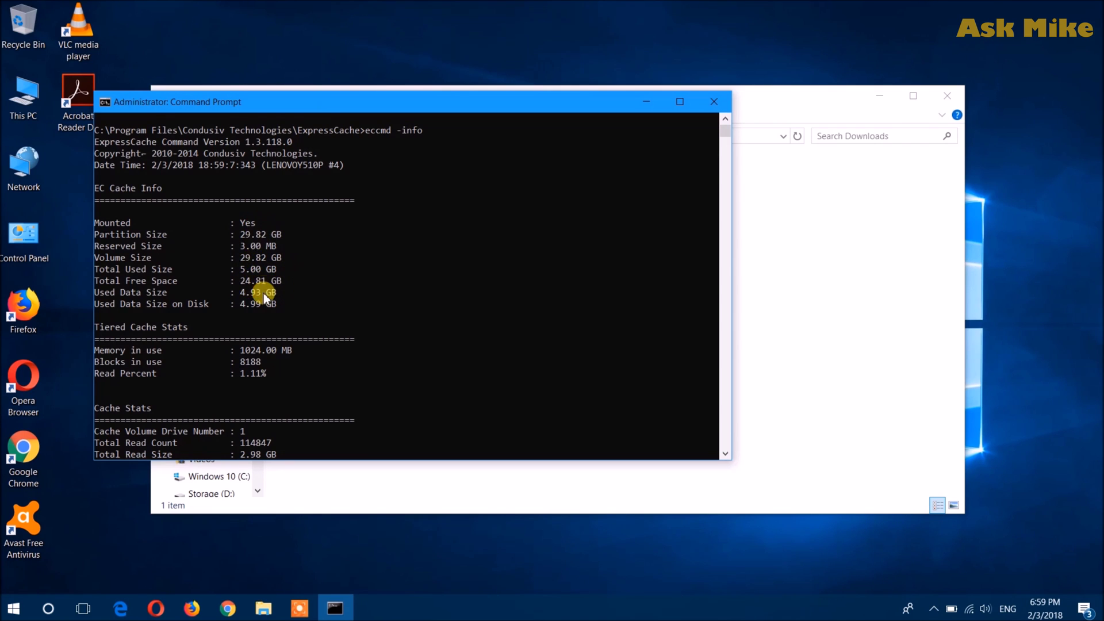
pyautogui.scroll(-1, 270, 297)
pyautogui.scroll(-6, 274, 323)
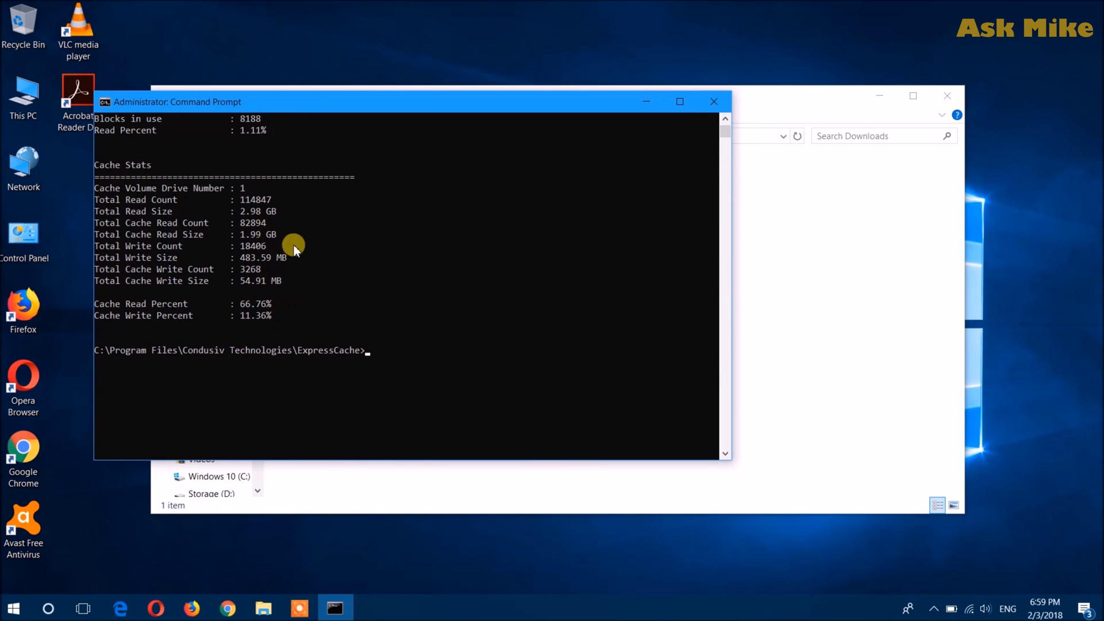
pyautogui.scroll(5, 287, 269)
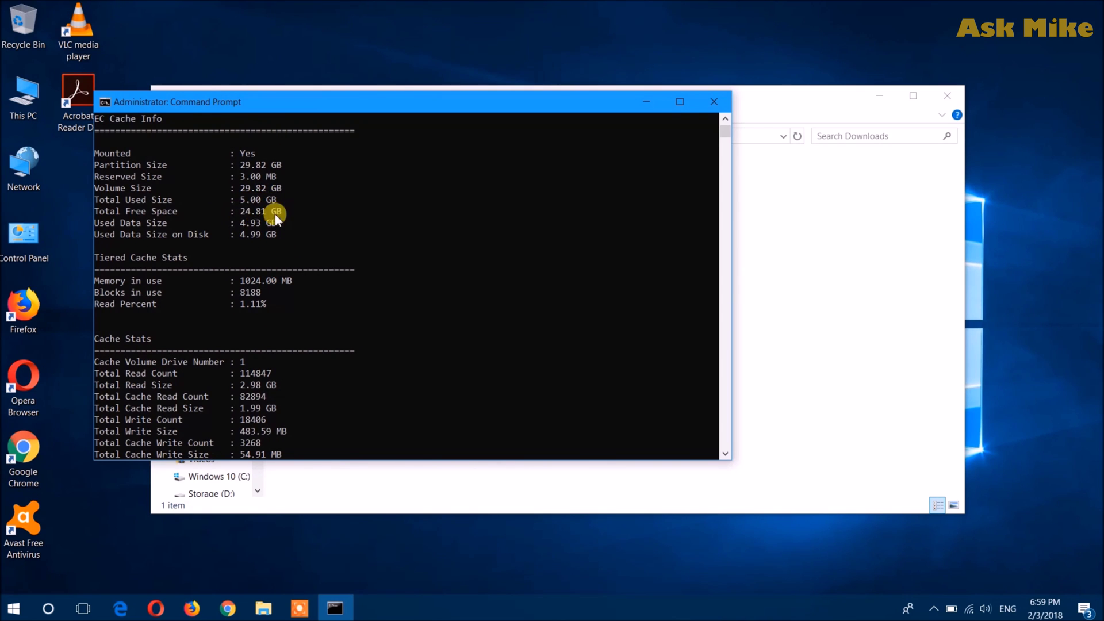
pyautogui.scroll(-1, 352, 332)
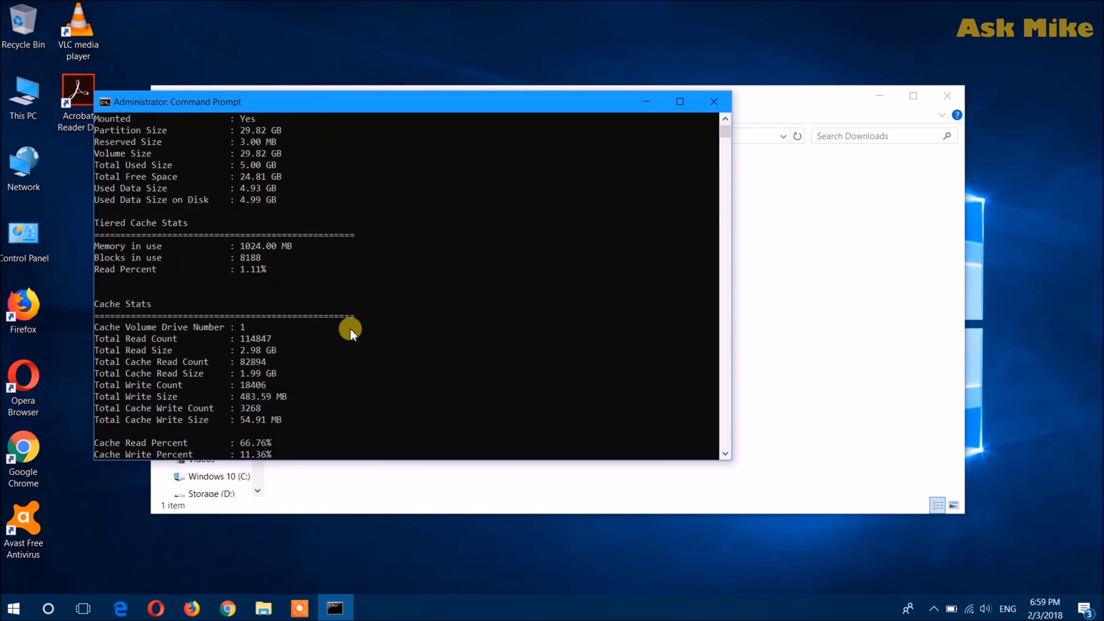
pyautogui.scroll(-2, 350, 329)
pyautogui.scroll(1, 350, 329)
pyautogui.scroll(-2, 351, 329)
pyautogui.scroll(4, 350, 329)
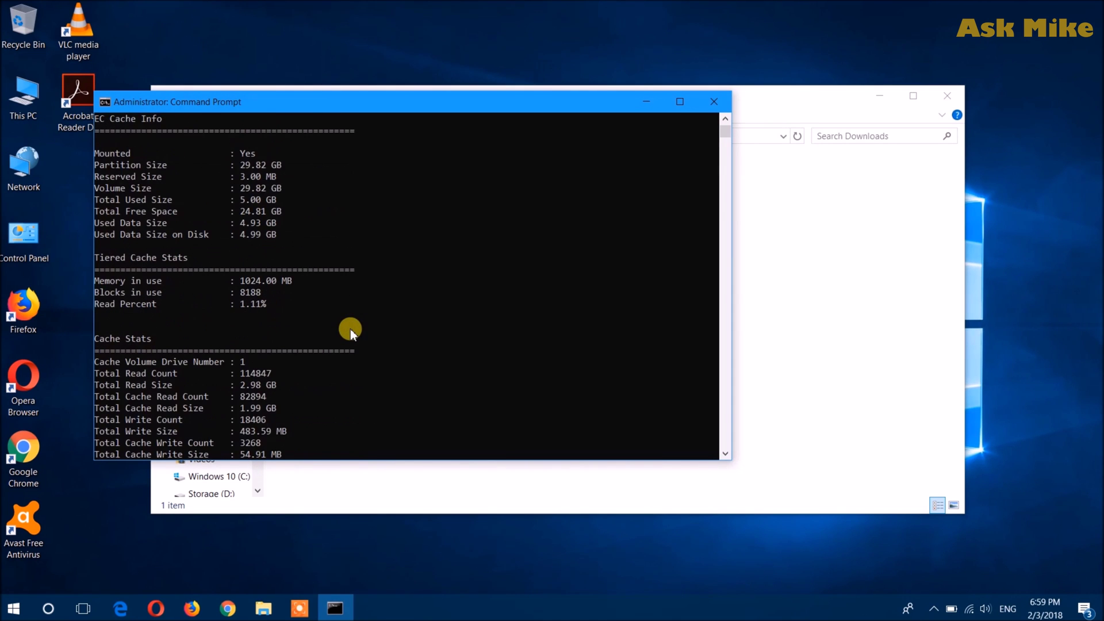
pyautogui.scroll(2, 350, 329)
pyautogui.scroll(-5, 350, 329)
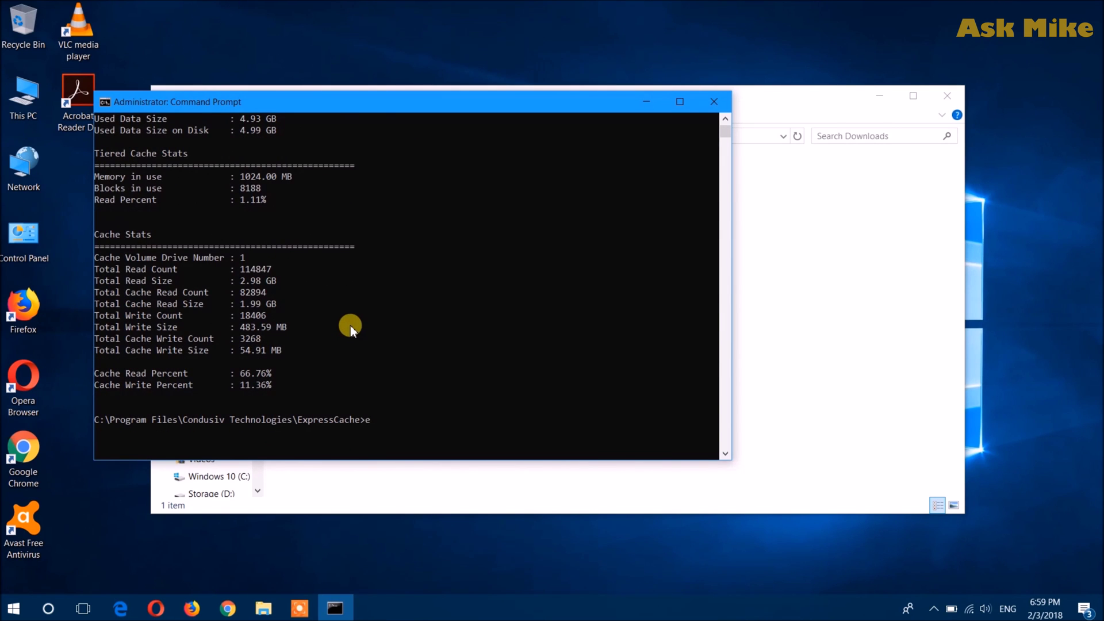
# Step: Run eccmd to list its -INFO, -PARTITION and -FORMAT options, then type eccmd -partition and scroll through the help
pyautogui.write('eccmd')
pyautogui.press('Return')
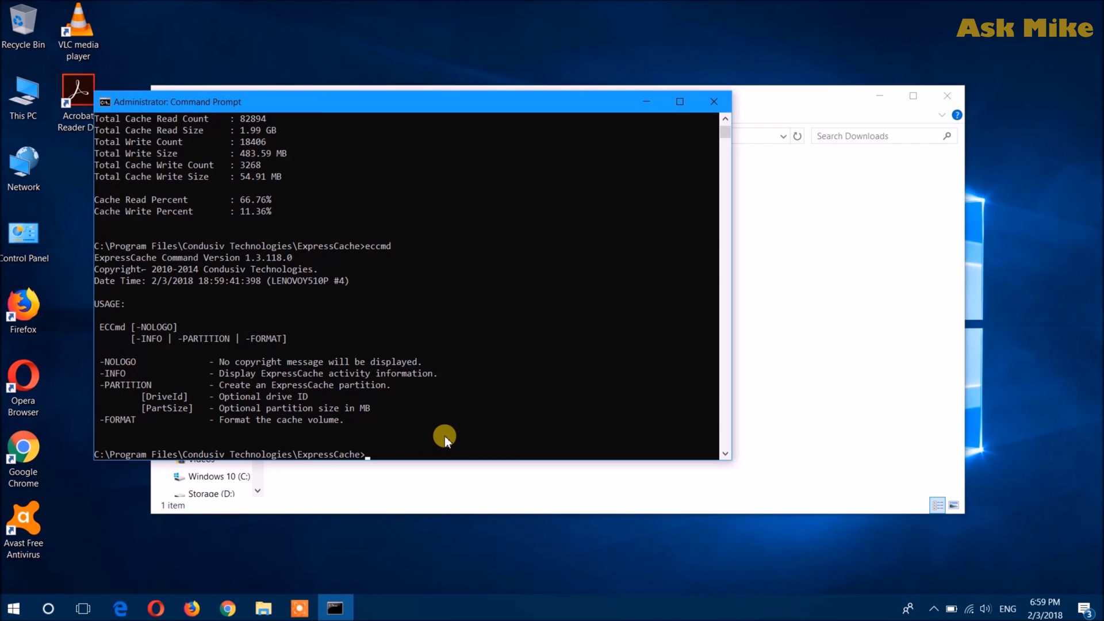
pyautogui.write('eccmd -partition')
pyautogui.scroll(5, 411, 323)
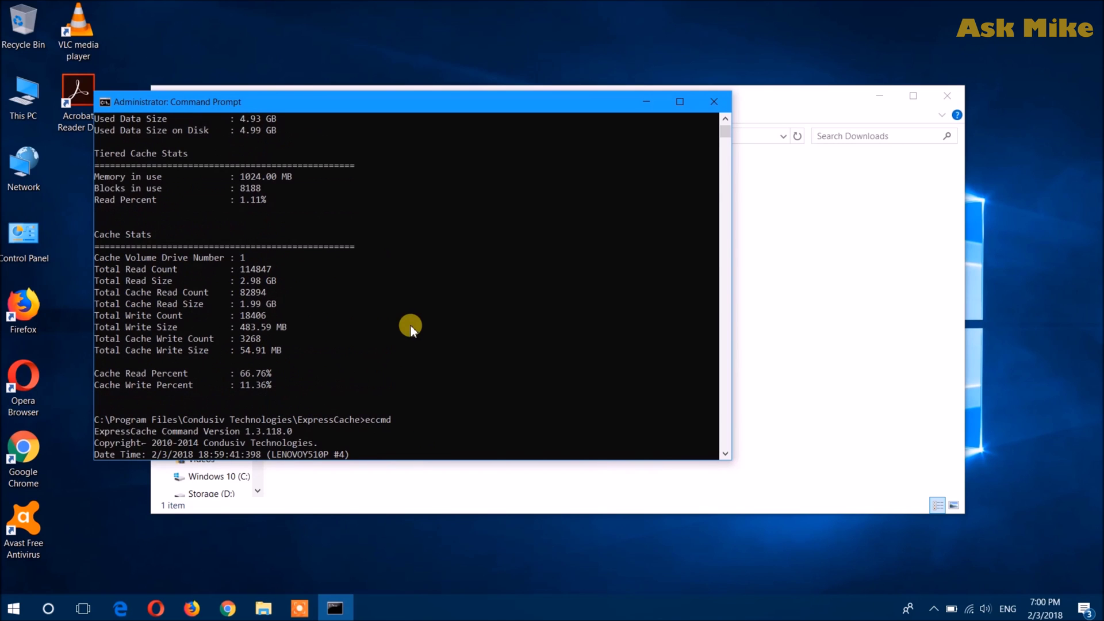
pyautogui.scroll(4, 411, 325)
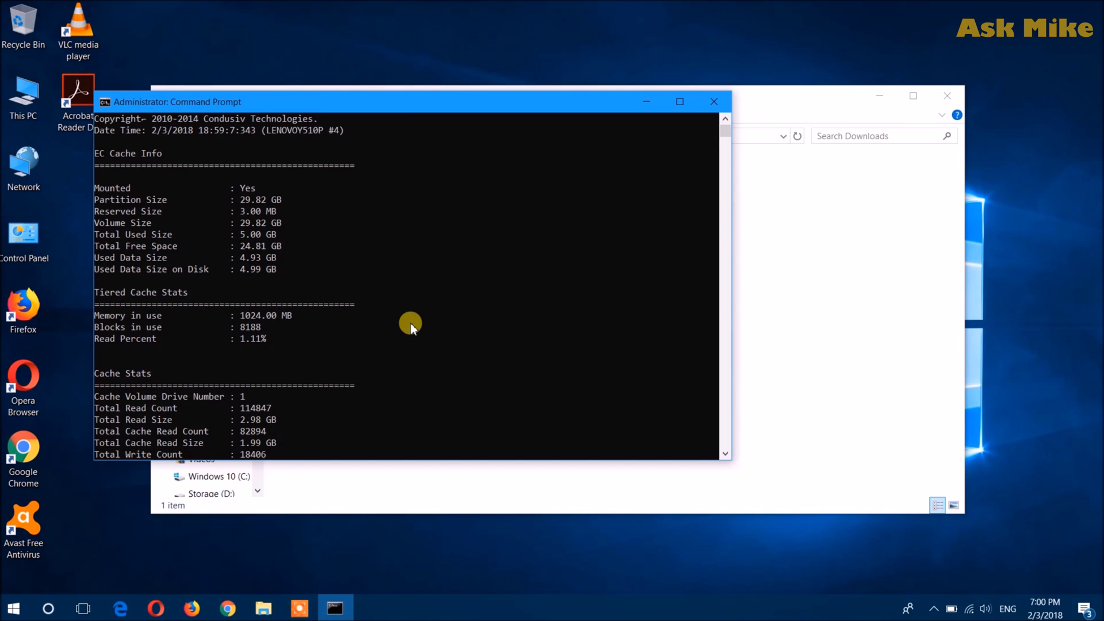
pyautogui.scroll(-2, 397, 324)
pyautogui.scroll(1, 378, 325)
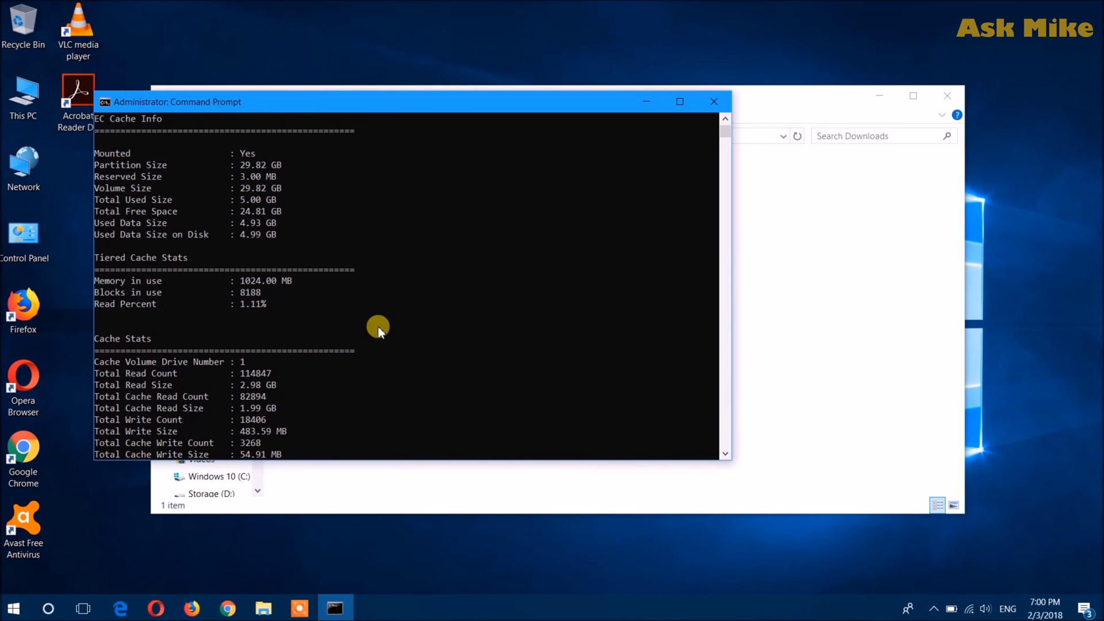
pyautogui.scroll(-3, 456, 345)
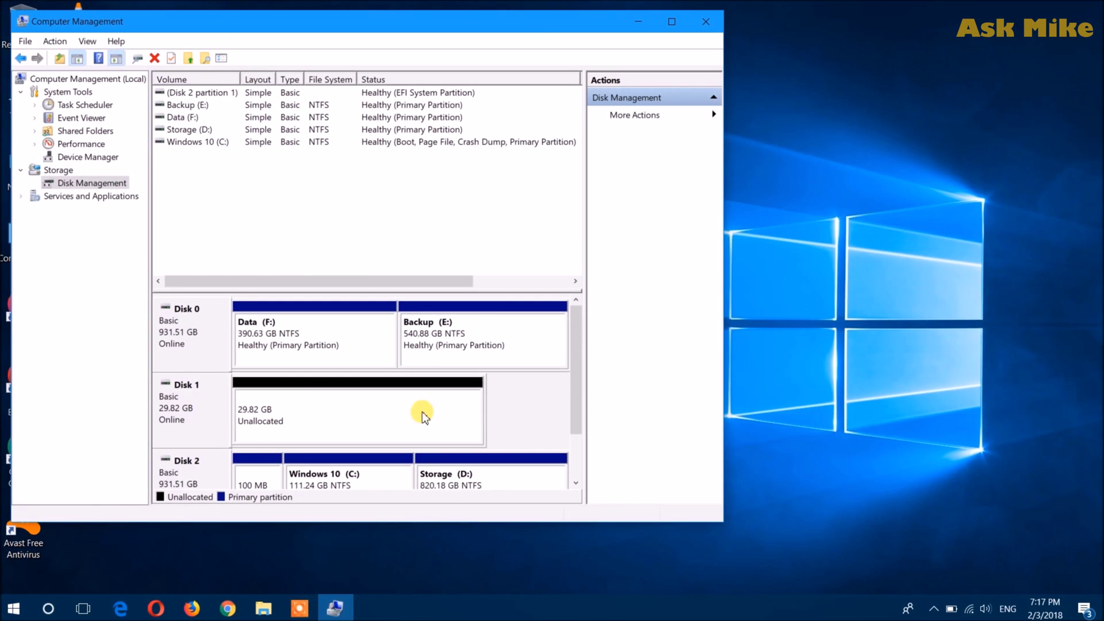
# Step: Bring up the context menu on Disk 1's 29.82 GB unallocated space
pyautogui.rightClick(339, 409)
# Step: Create a New Simple Volume using the full 30531 MB, drive letter G and NTFS quick format
pyautogui.click(374, 415)
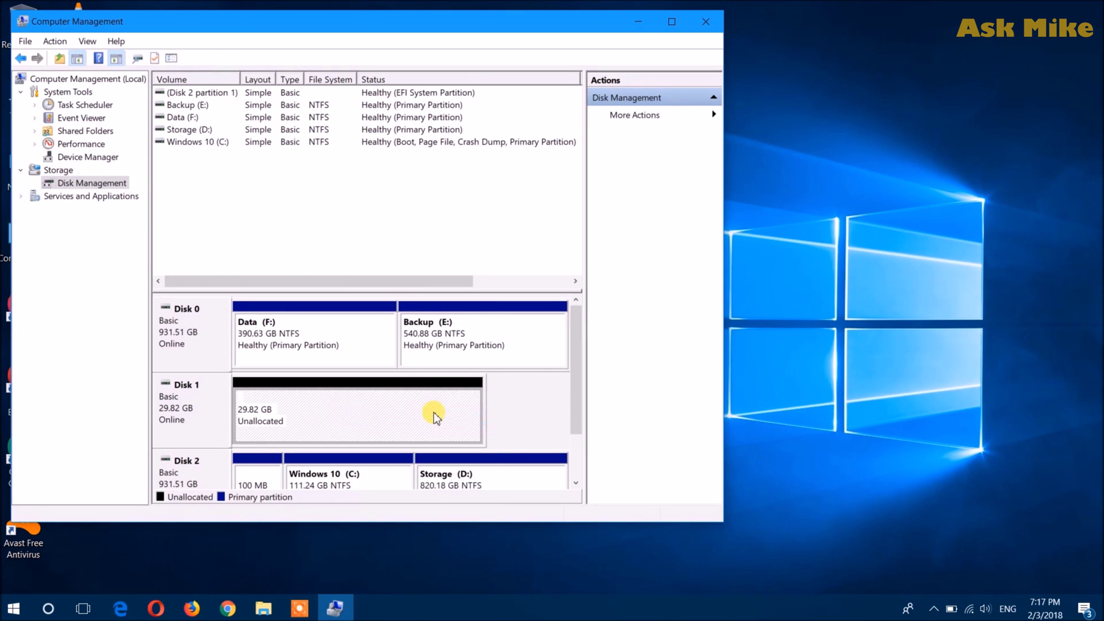
pyautogui.click(428, 355)
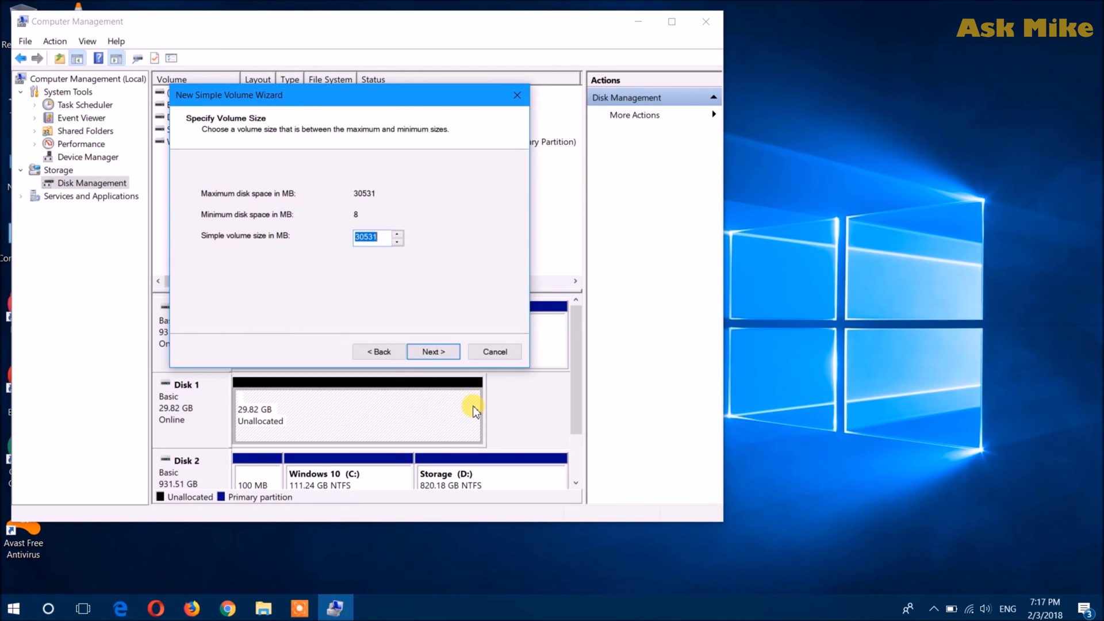
pyautogui.click(432, 353)
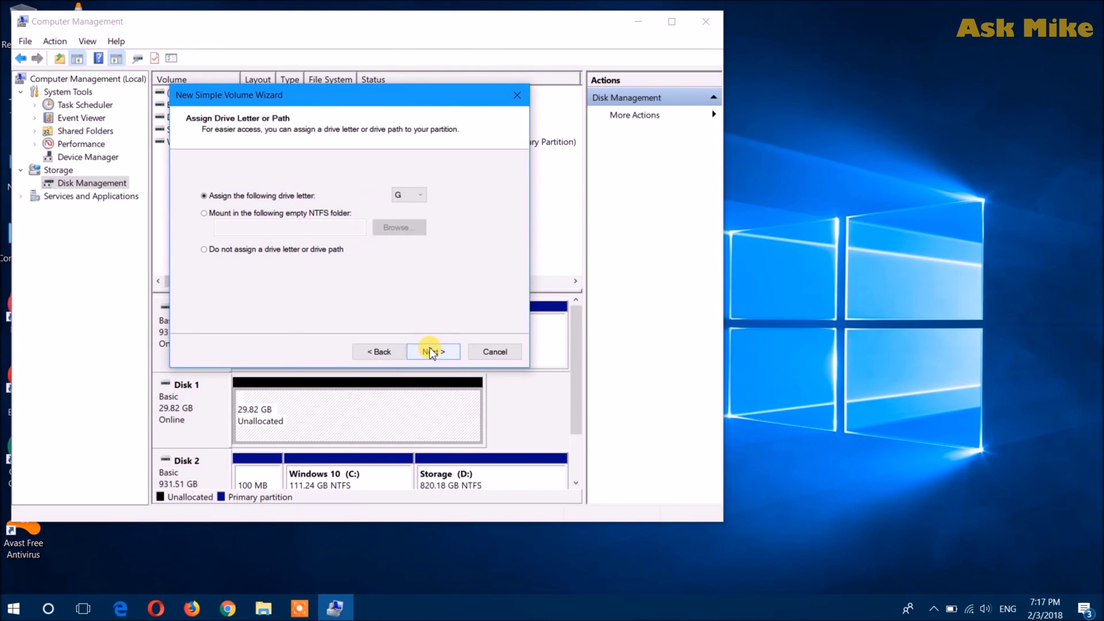
pyautogui.click(433, 353)
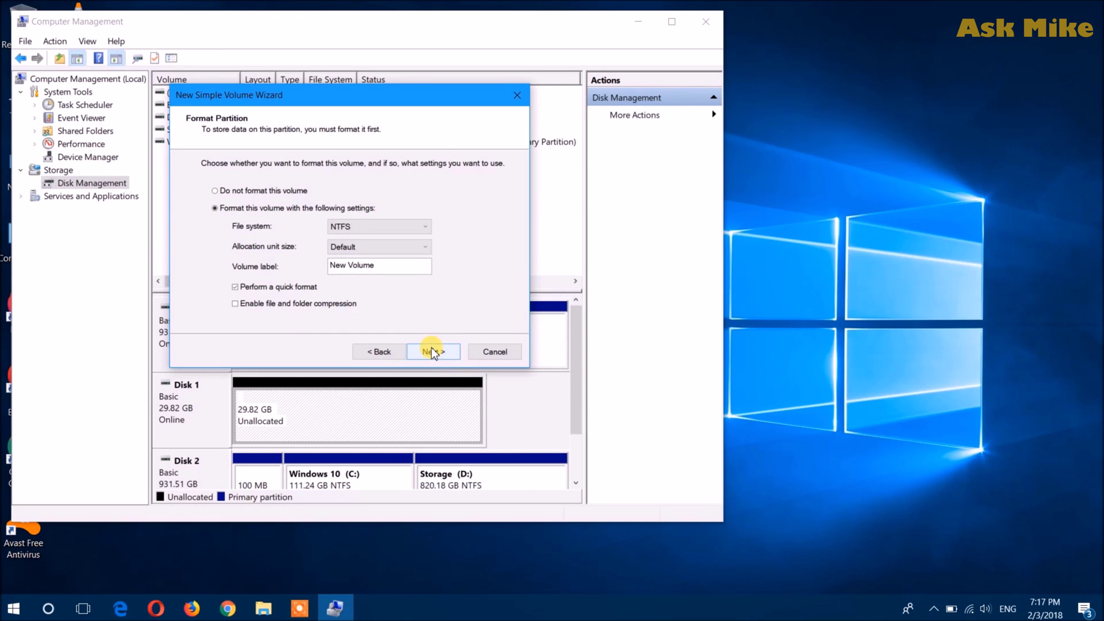
pyautogui.click(433, 353)
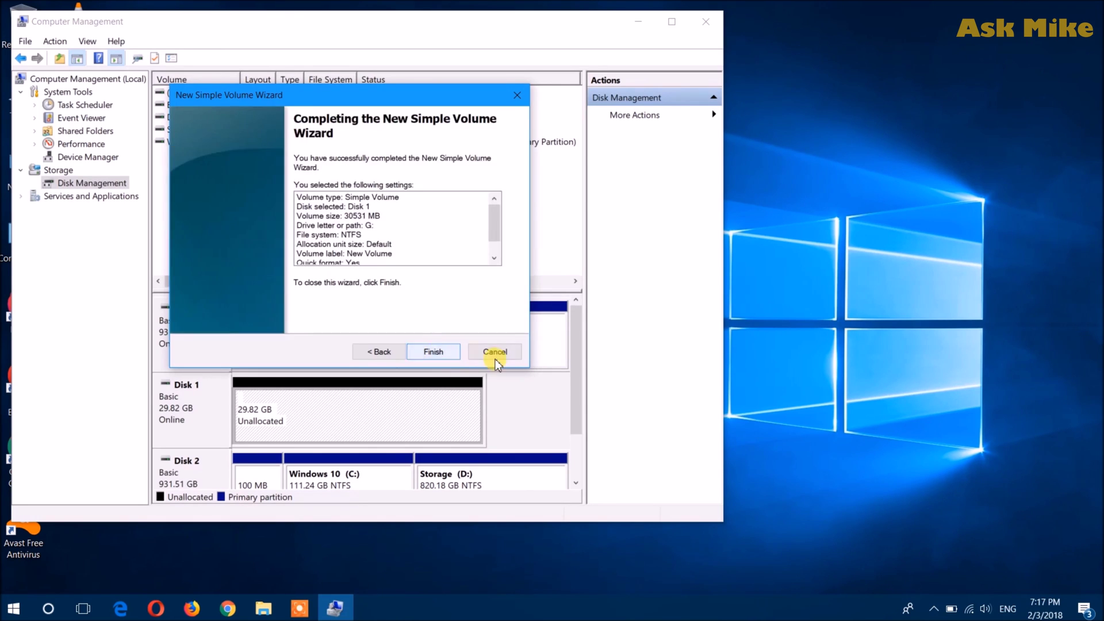
pyautogui.click(430, 353)
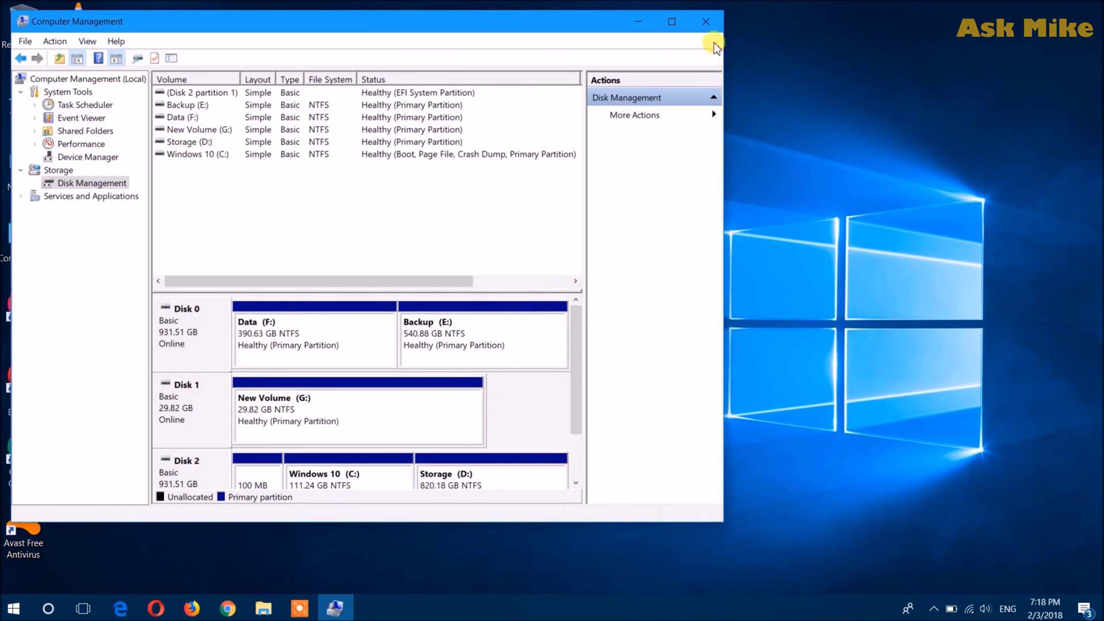
pyautogui.click(227, 609)
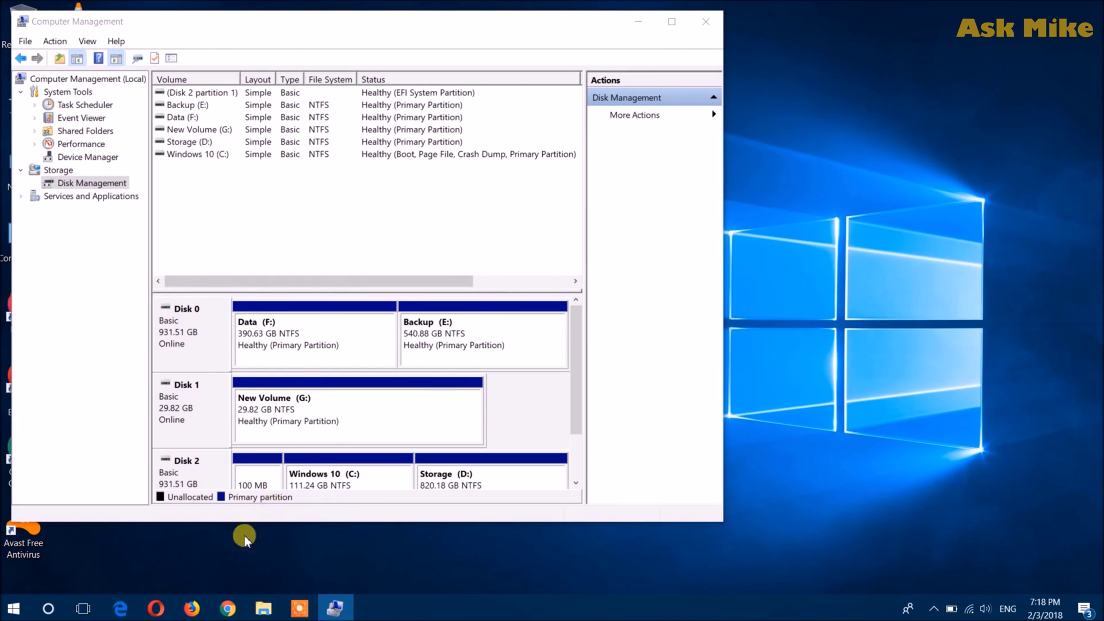
# Step: Dedicate New Volume (G:) to ReadyBoost with 30410 MB reserved, apply, and close File Explorer
pyautogui.click(263, 608)
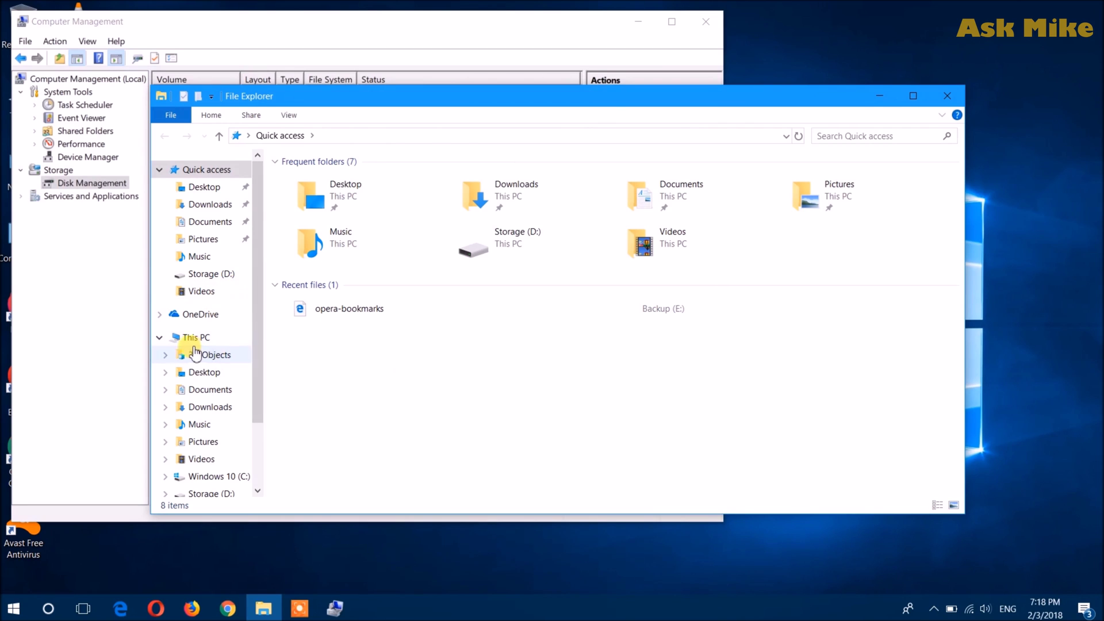
pyautogui.click(193, 340)
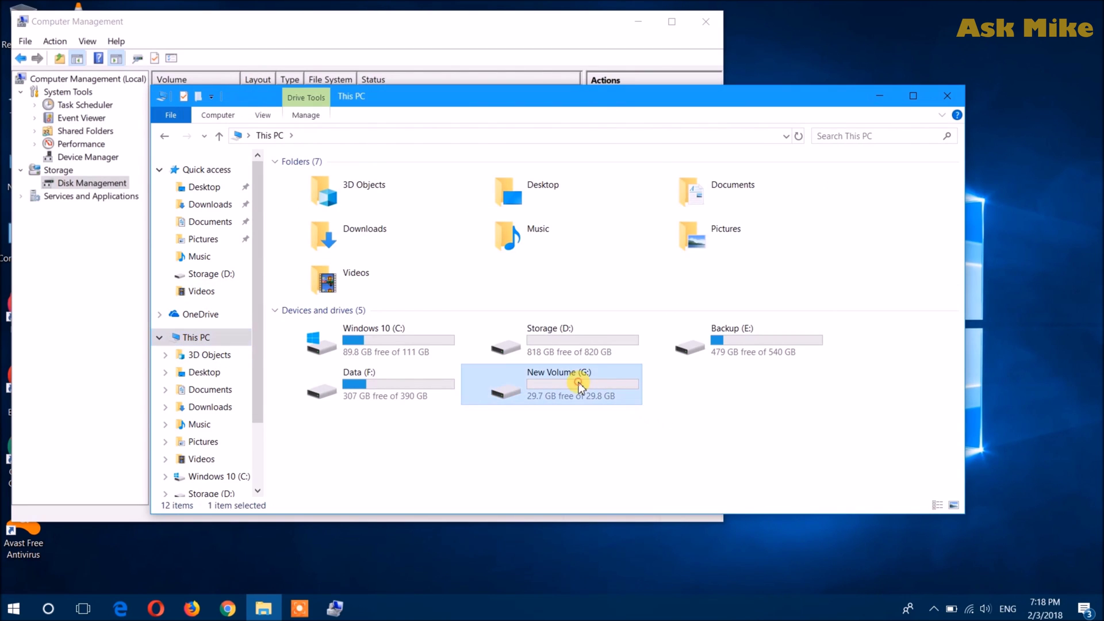
pyautogui.rightClick(577, 382)
pyautogui.click(612, 375)
pyautogui.click(627, 265)
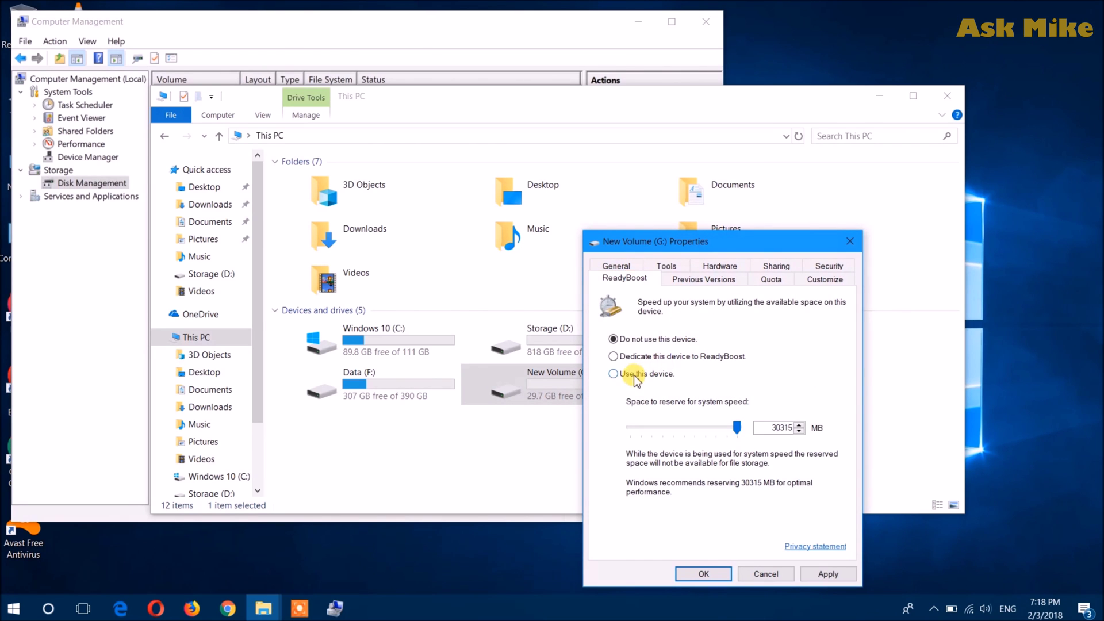
pyautogui.click(637, 374)
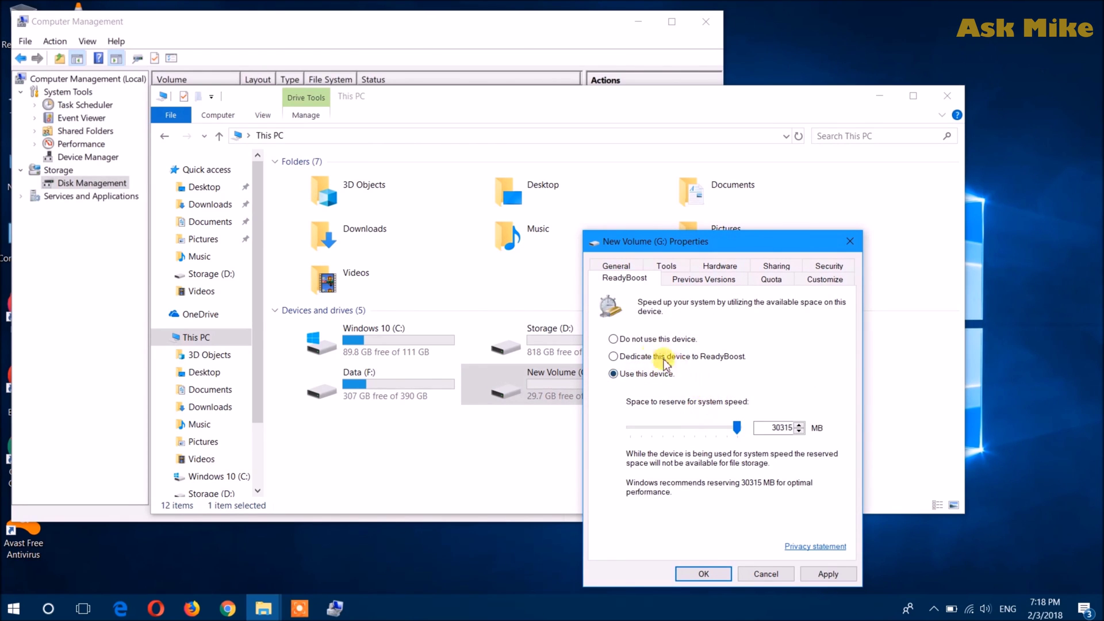
pyautogui.click(654, 356)
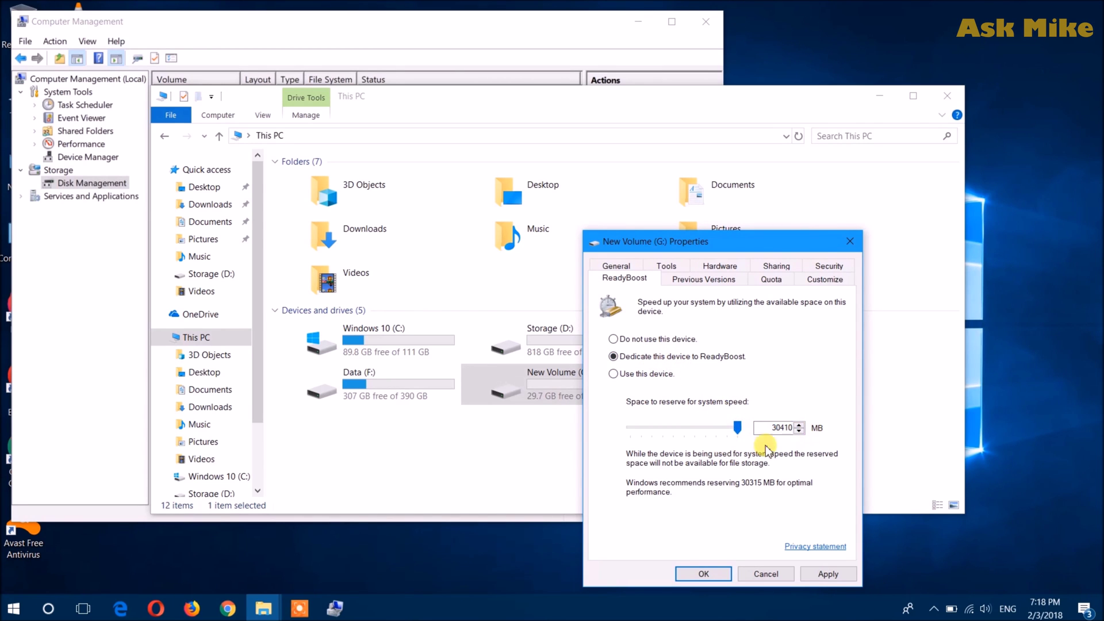
pyautogui.click(826, 574)
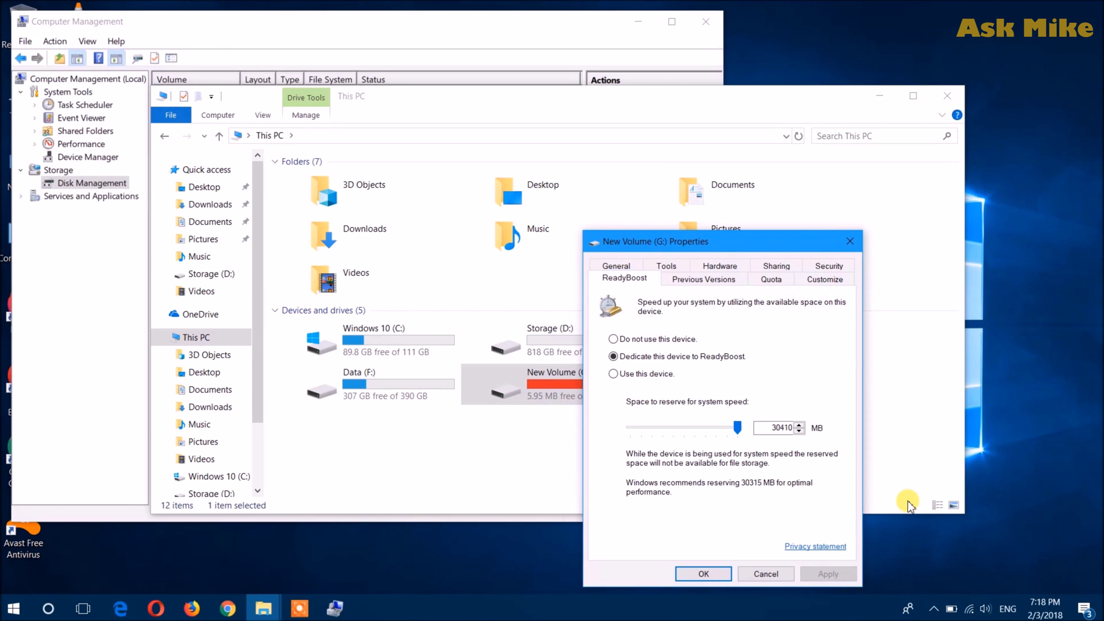
pyautogui.click(715, 575)
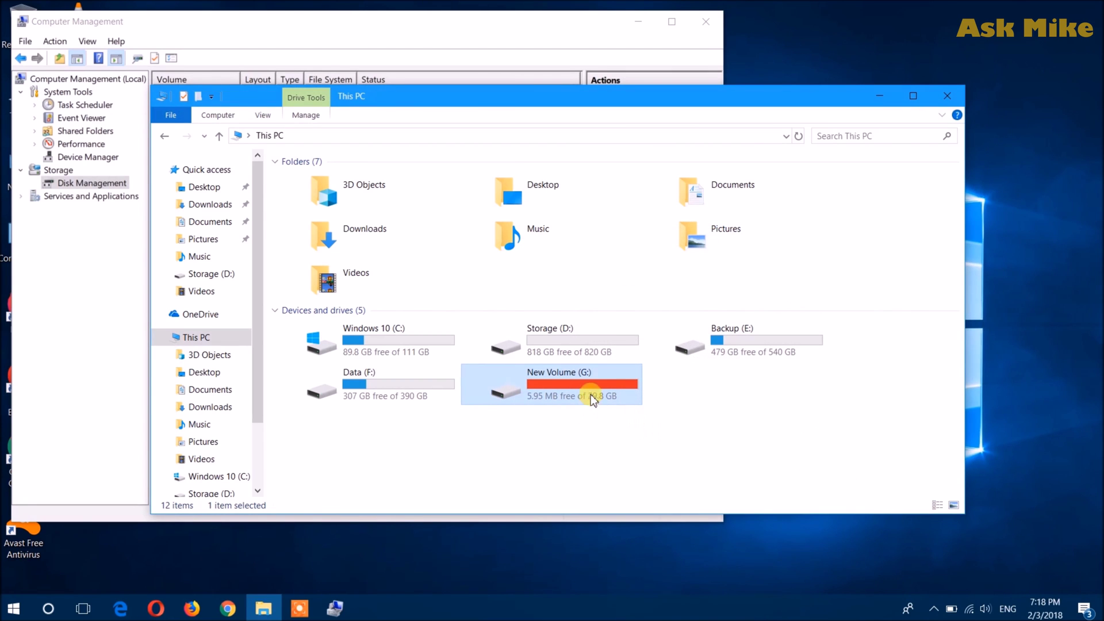
pyautogui.click(952, 99)
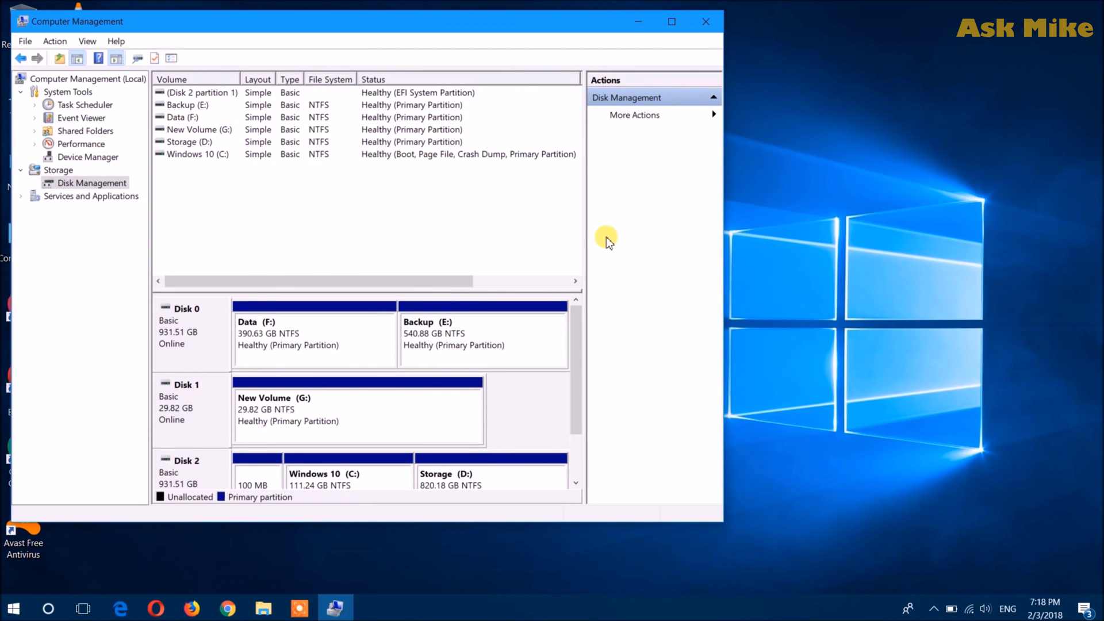